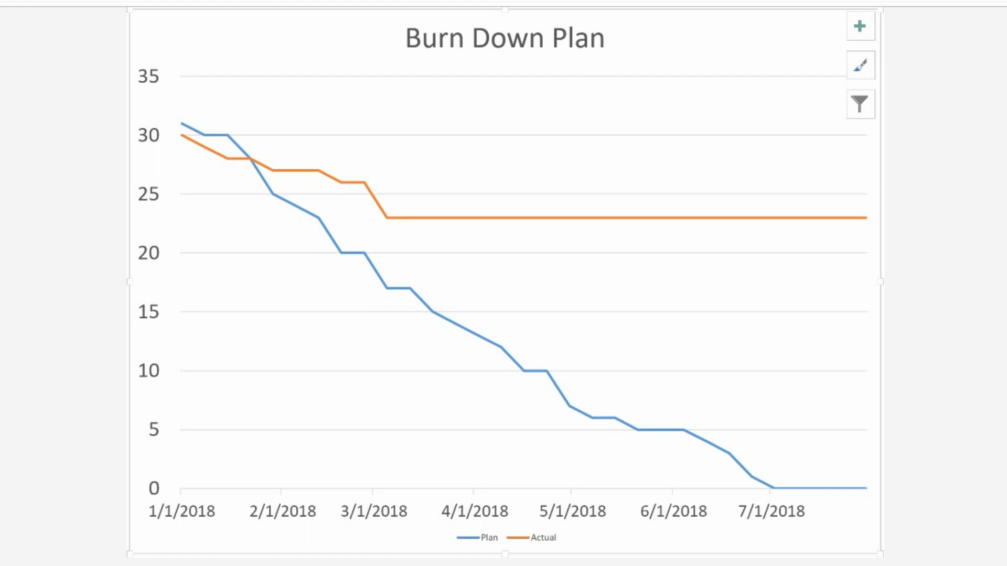
# Review the test dates on the Data sheet and the weekly date formulas in A2 and A3 of the Calculation sheet.
pyautogui.click(65, 512)
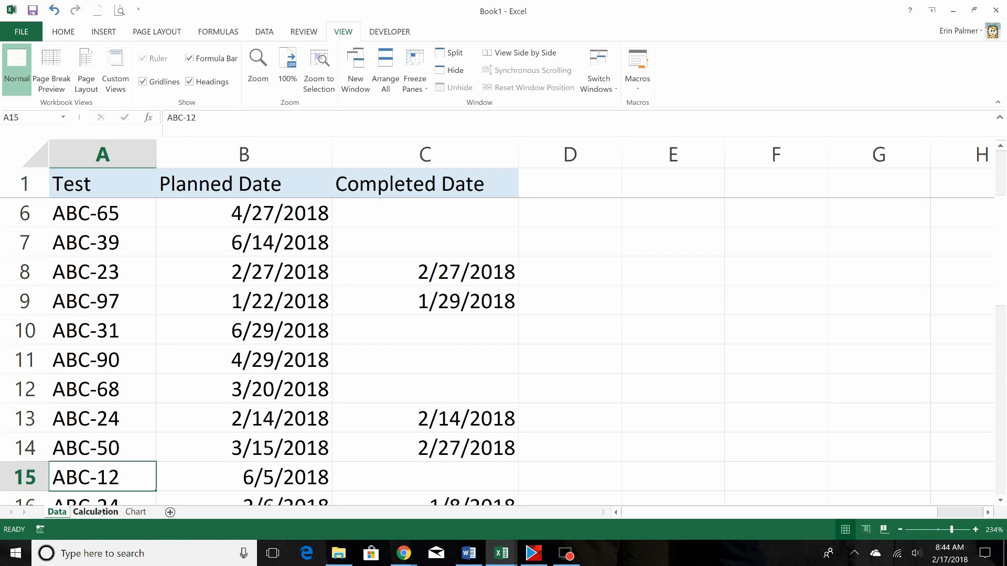
pyautogui.click(102, 513)
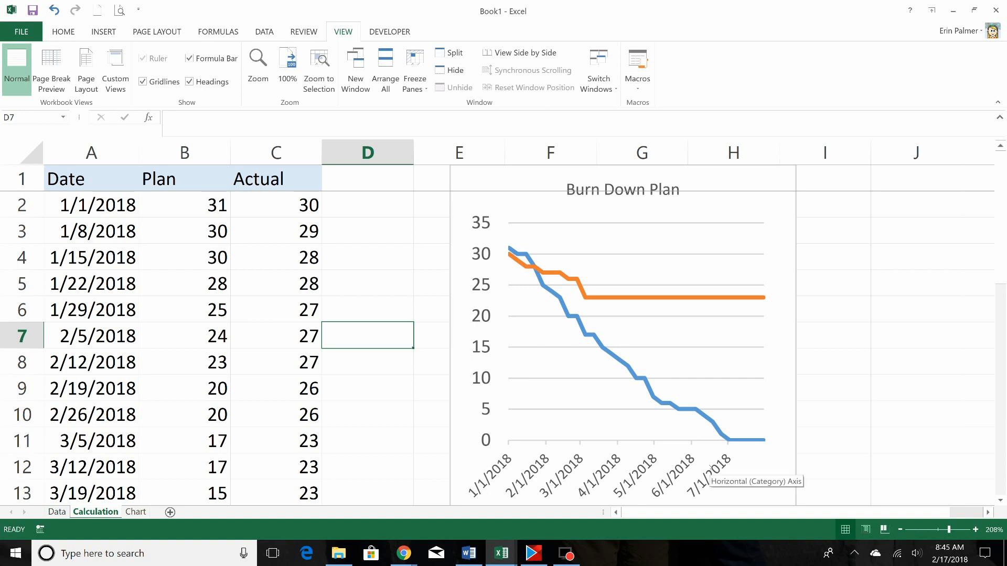
pyautogui.click(116, 234)
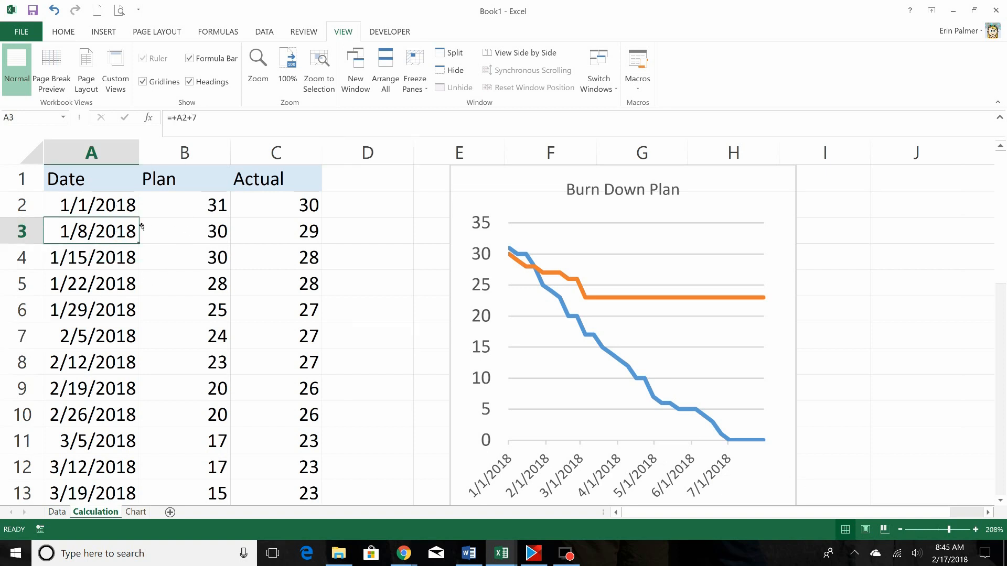
pyautogui.click(124, 205)
pyautogui.click(110, 237)
# Examine the COUNTIFS formula in B2 that calculates the Plan column, including its criteria ranges and date limits.
pyautogui.click(210, 208)
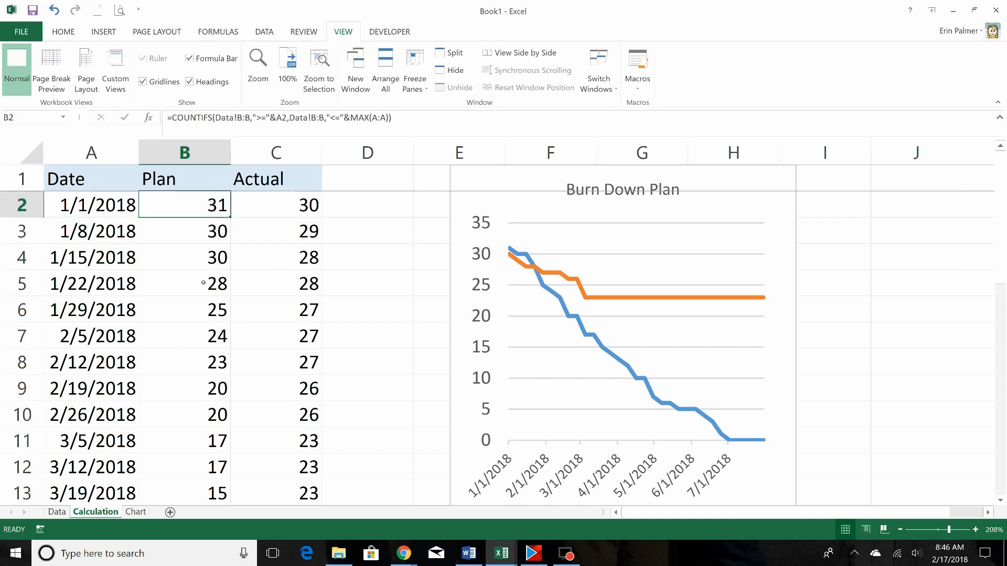
pyautogui.click(404, 123)
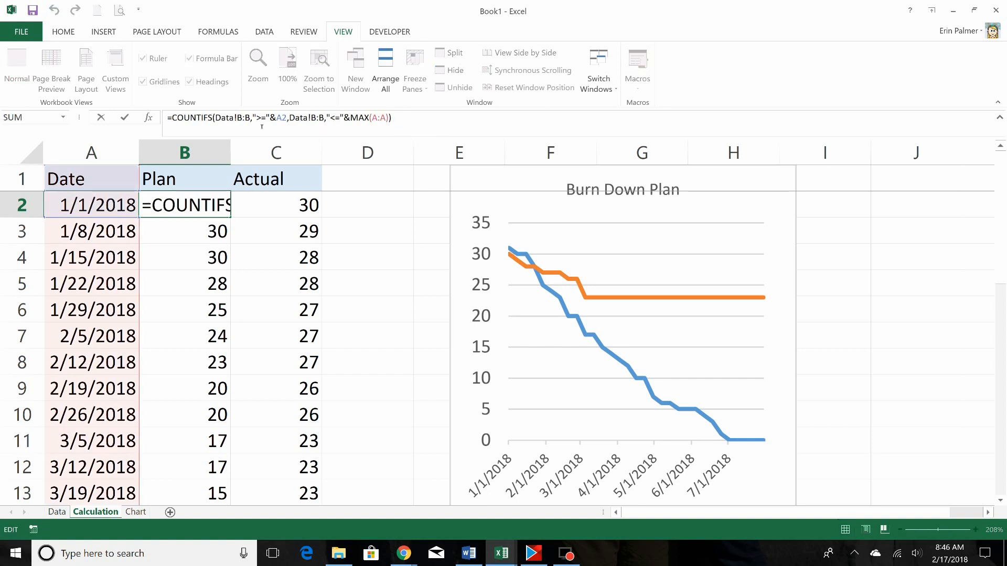
pyautogui.click(196, 117)
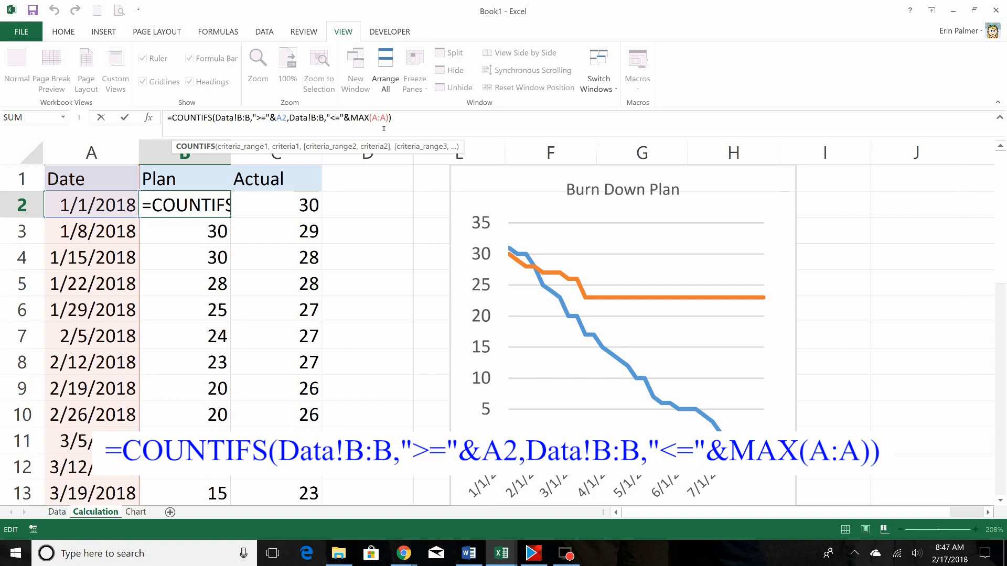
pyautogui.click(222, 310)
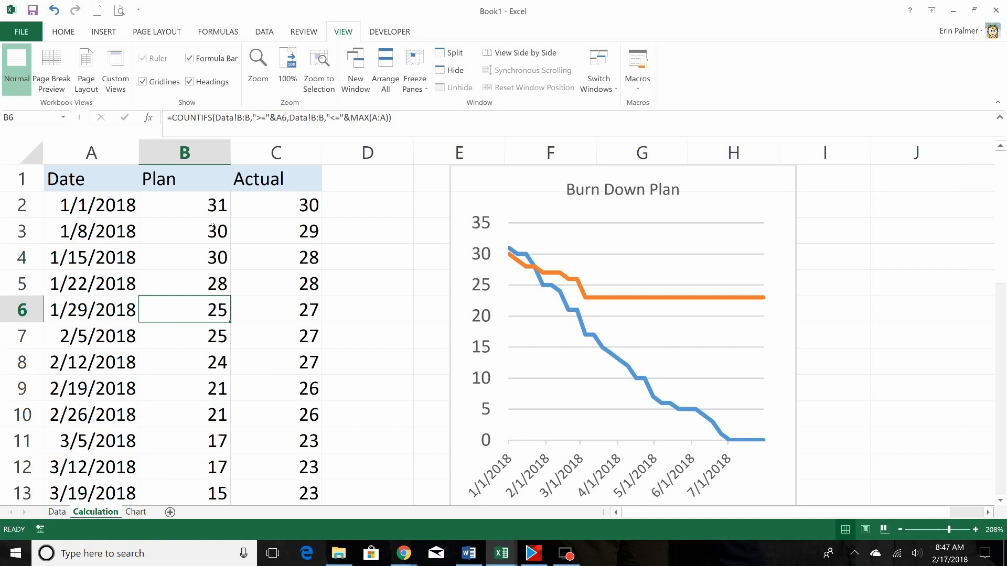
# Examine the MAX minus COUNTIFS formula of the Actual column in C2 and its copy in C5.
pyautogui.click(271, 205)
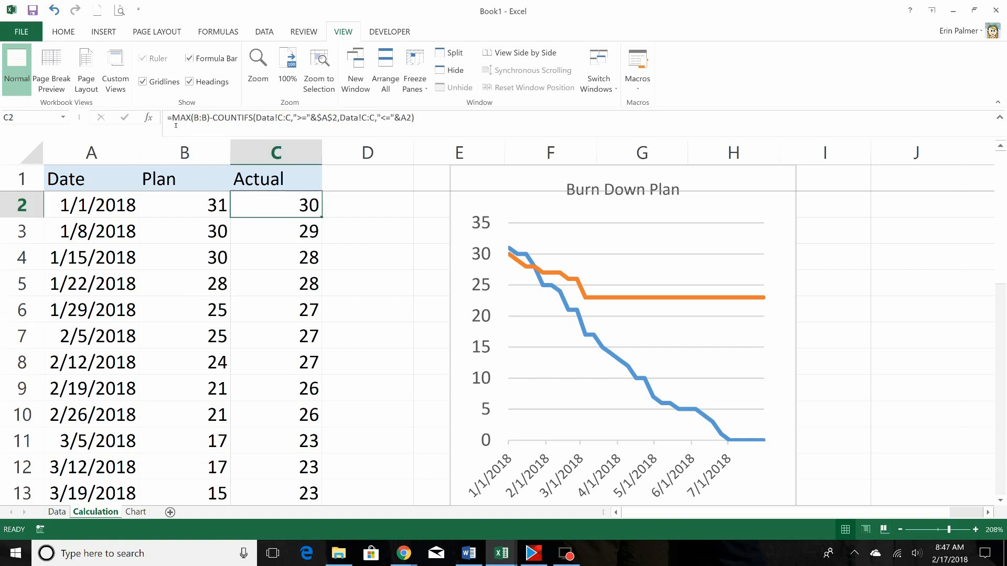
pyautogui.click(249, 118)
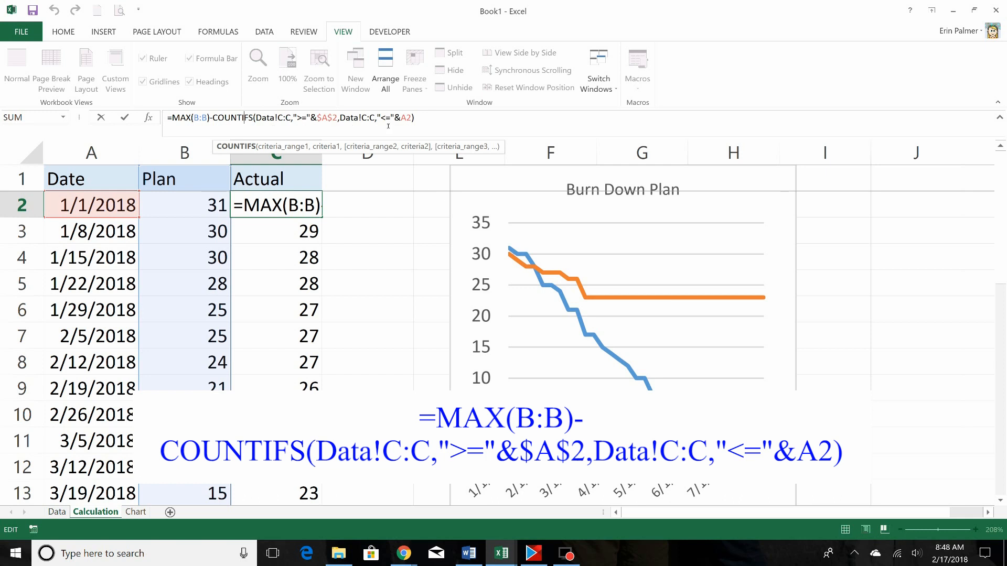
pyautogui.press('Return')
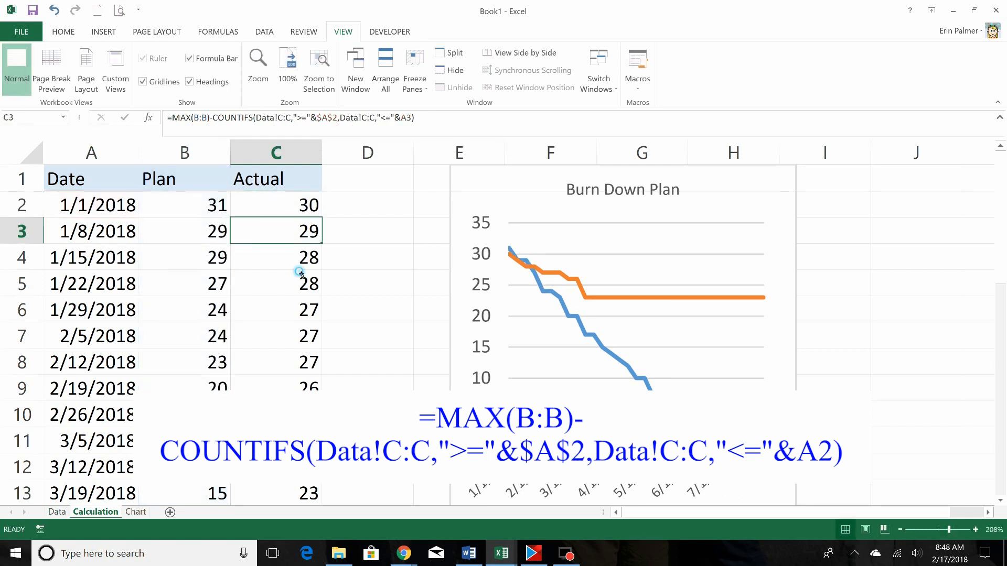
pyautogui.click(302, 274)
pyautogui.click(429, 118)
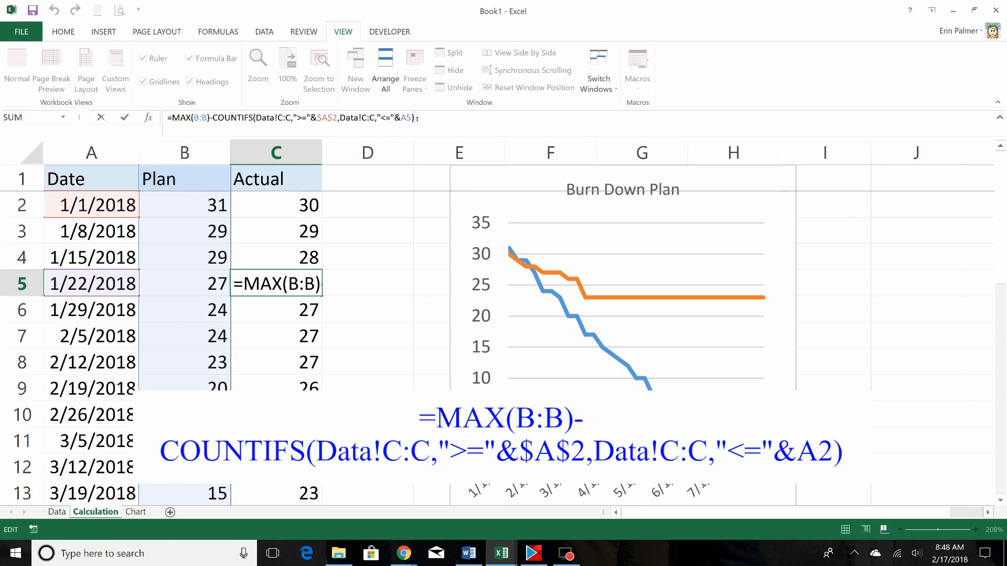
pyautogui.press('Return')
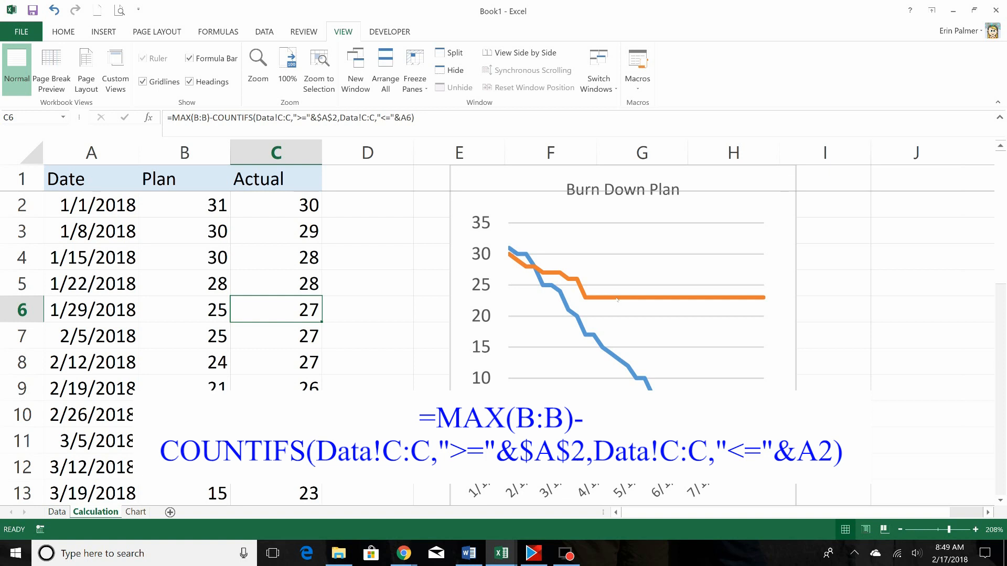
# Wrap the formula in C2 in an IF that returns NA() when A2>TODAY() and otherwise keeps the existing MAX minus COUNTIFS calculation.
pyautogui.click(294, 204)
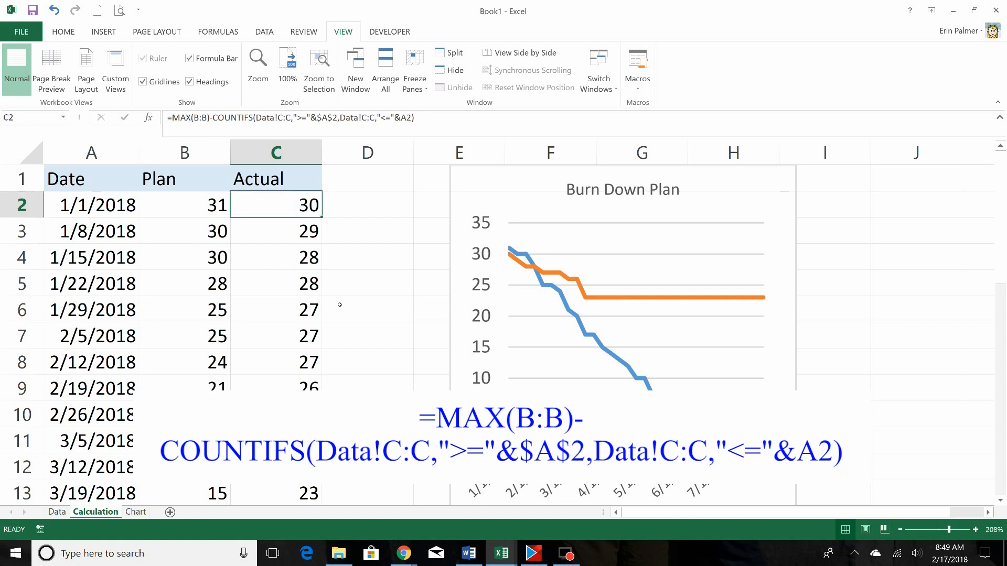
pyautogui.click(175, 121)
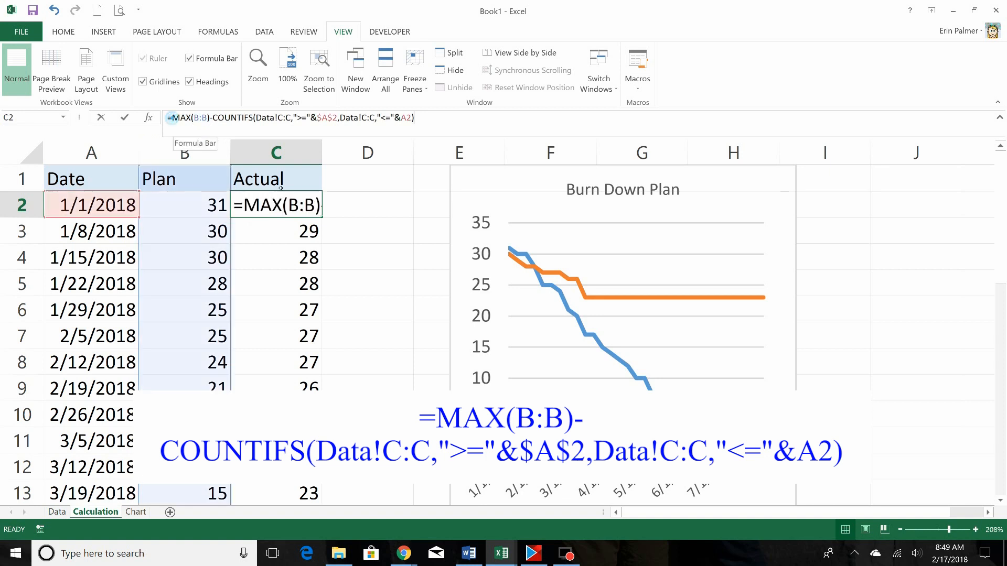
pyautogui.write('if(')
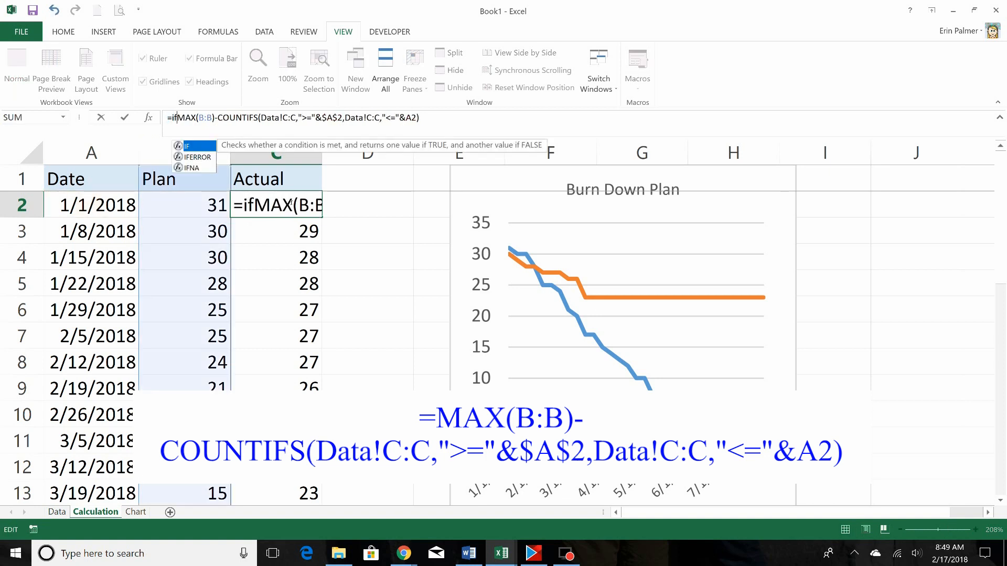
pyautogui.click(115, 205)
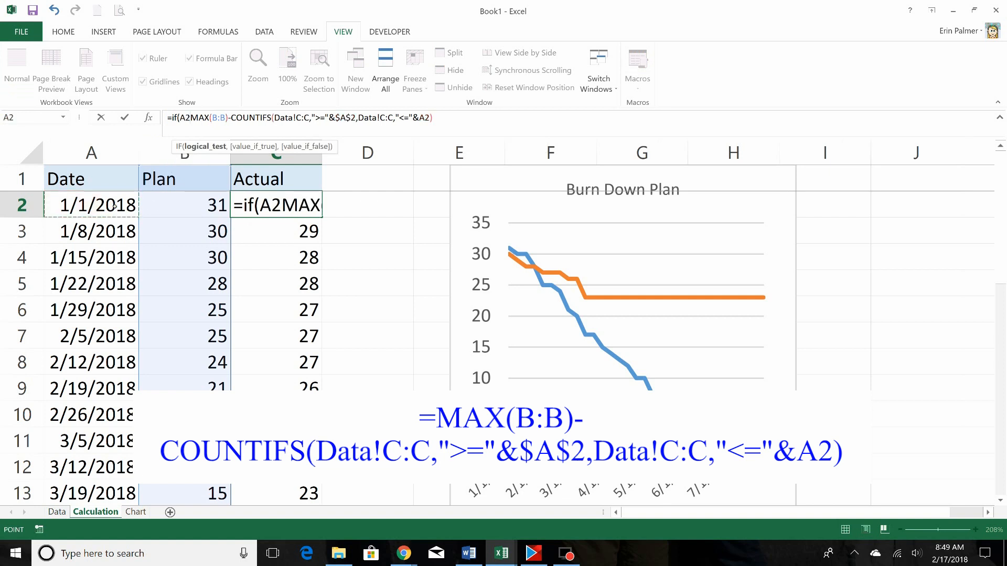
pyautogui.write('>')
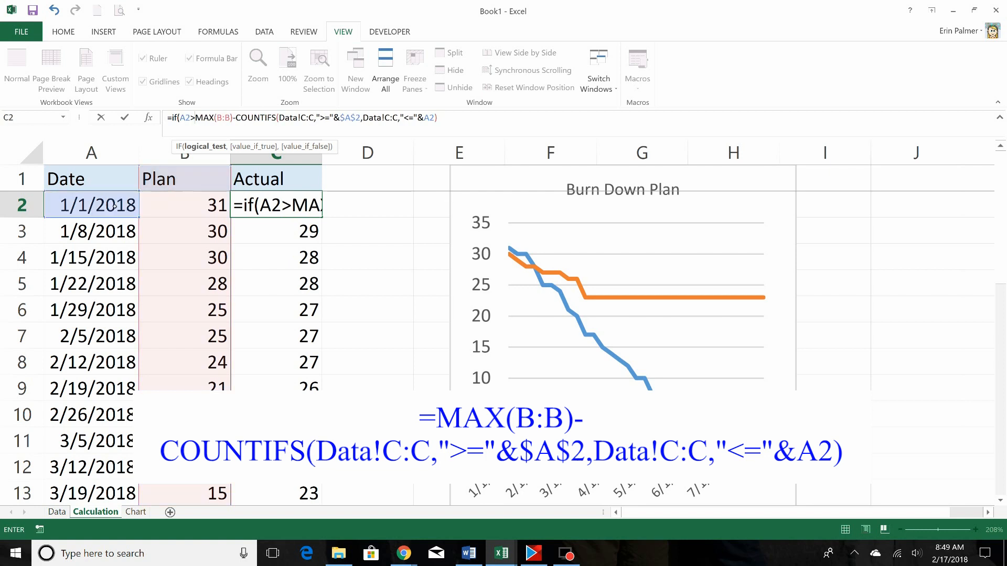
pyautogui.write('today')
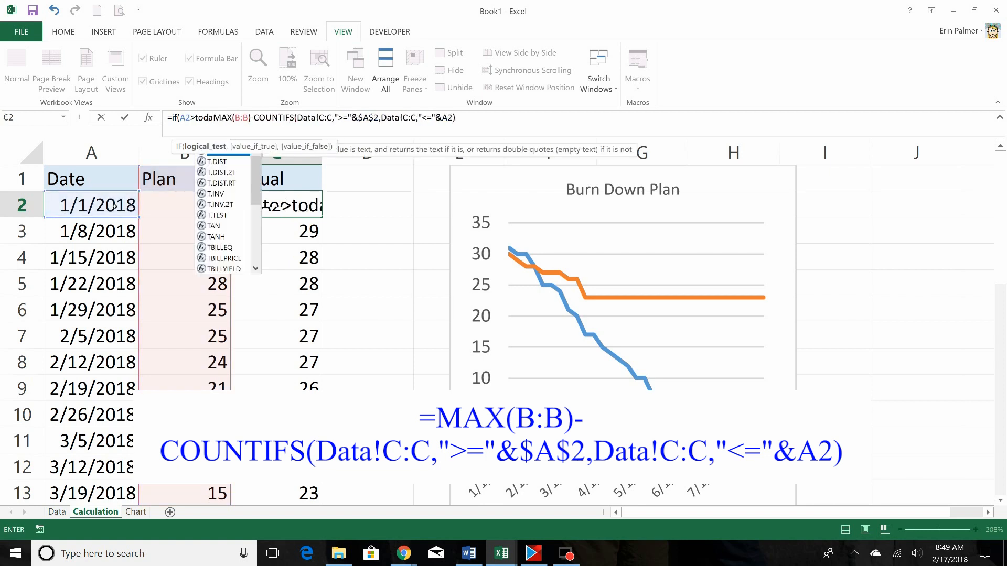
pyautogui.write('()')
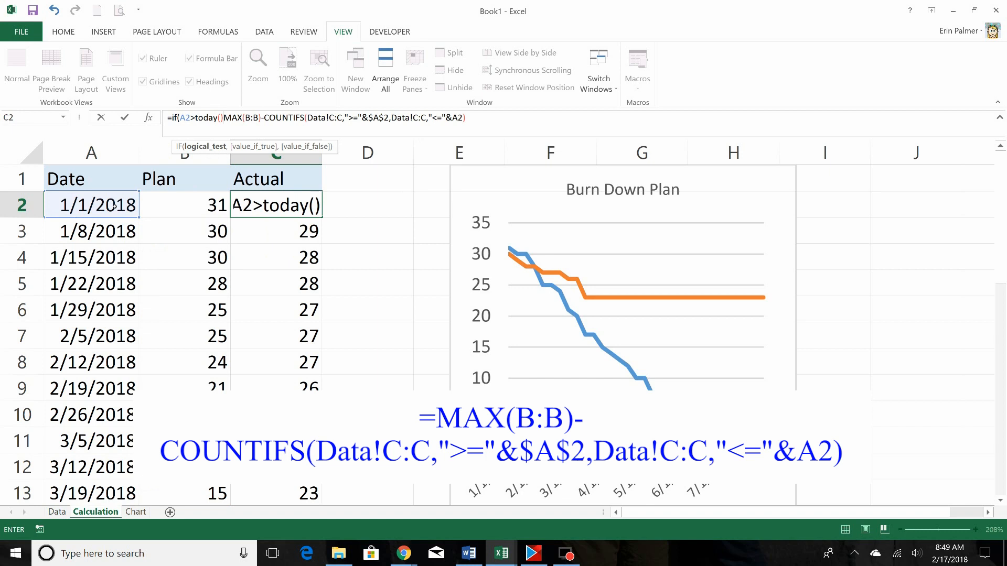
pyautogui.write(',')
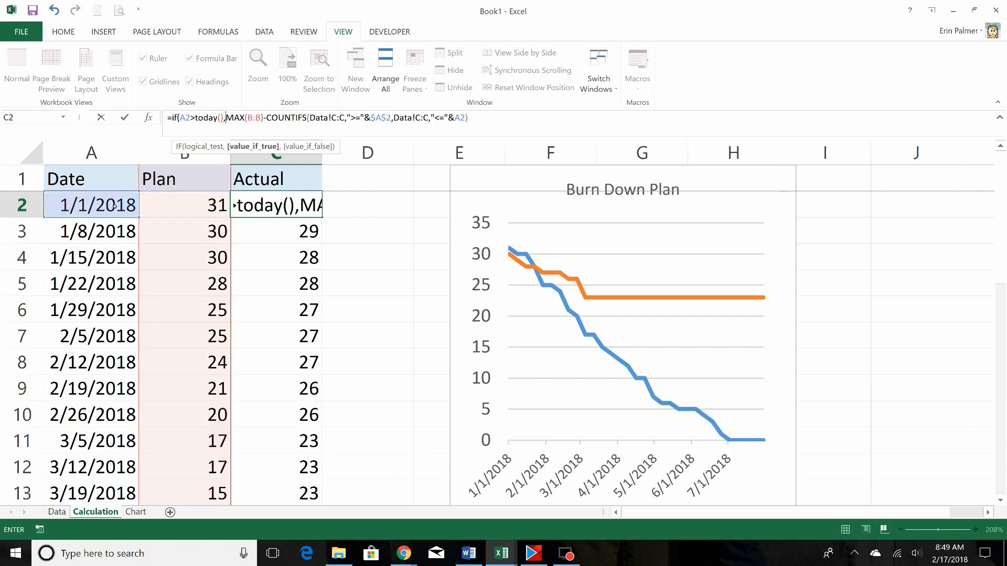
pyautogui.write('na')
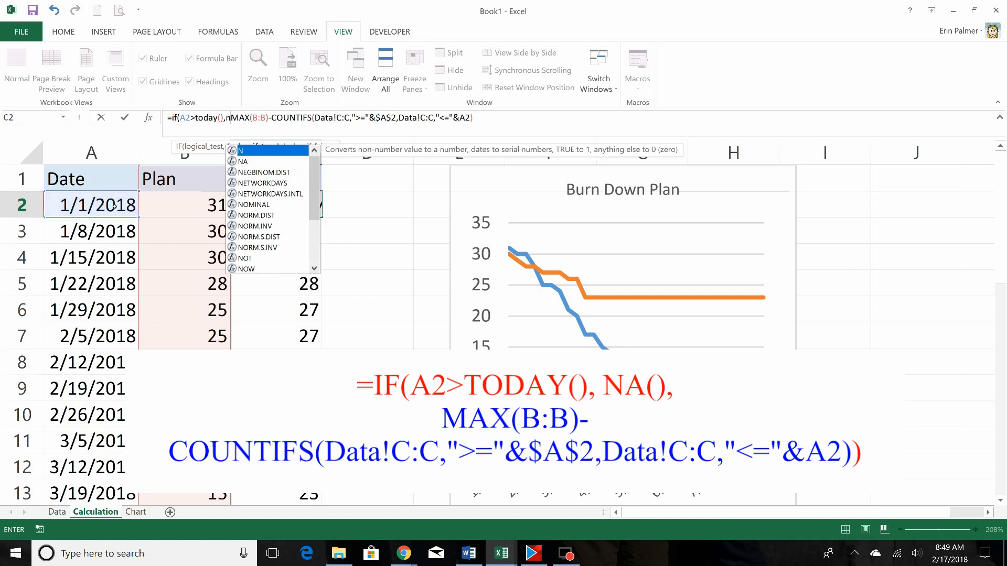
pyautogui.write('()')
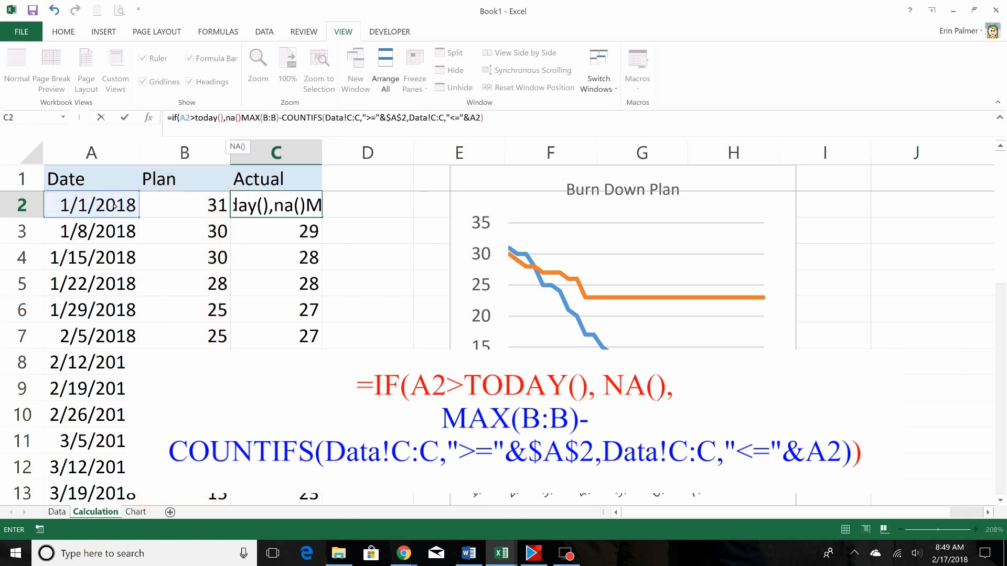
pyautogui.write(',')
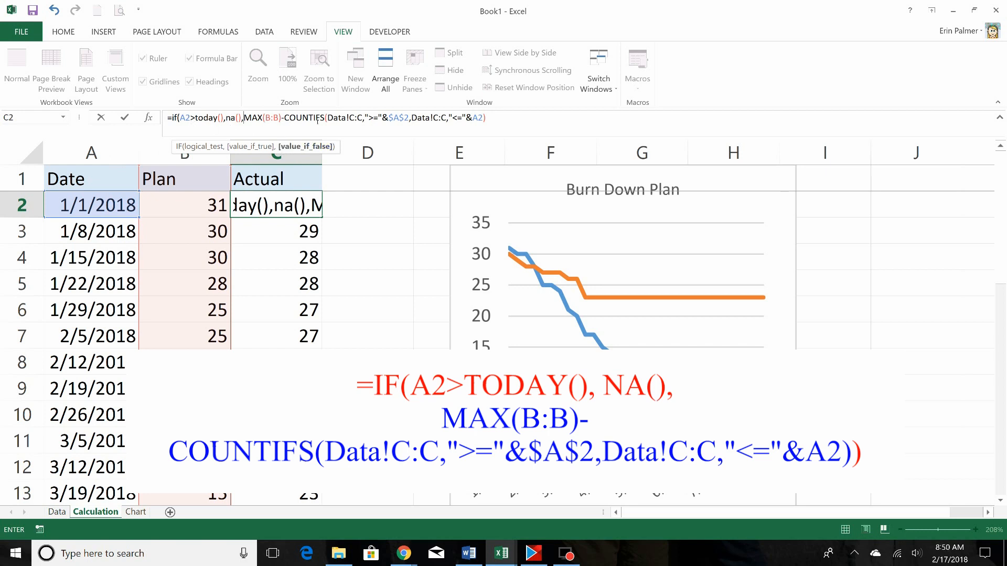
pyautogui.click(505, 119)
pyautogui.write(')')
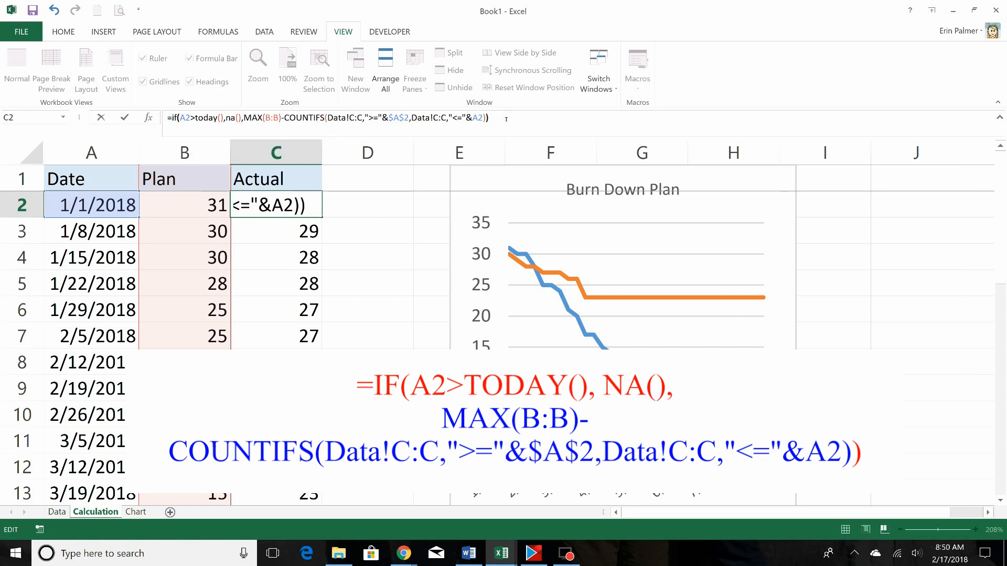
pyautogui.press('Return')
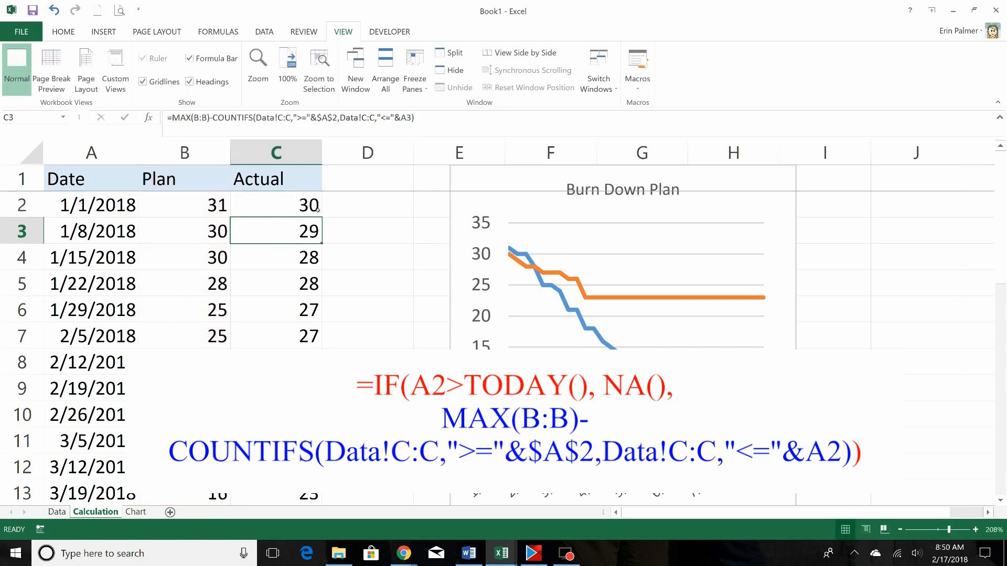
# Fill the IF formula from C2 down the whole Actual column and check its copy in C9.
pyautogui.press('Up')
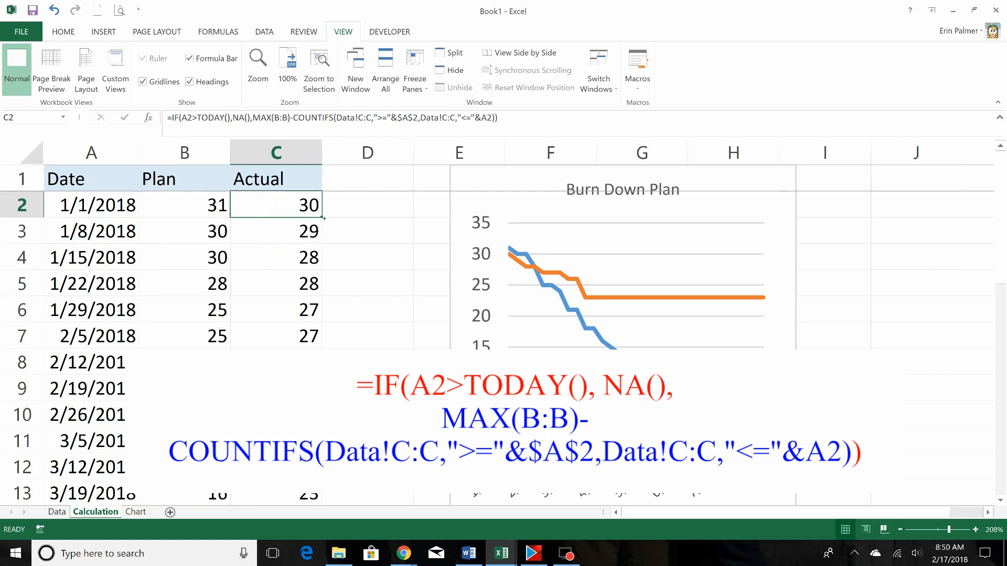
pyautogui.doubleClick(324, 218)
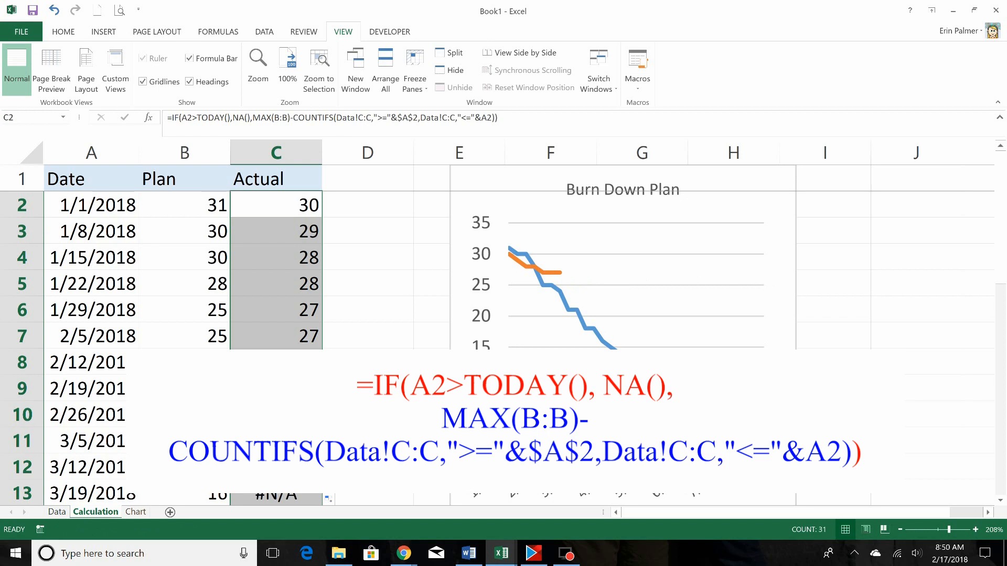
pyautogui.click(276, 389)
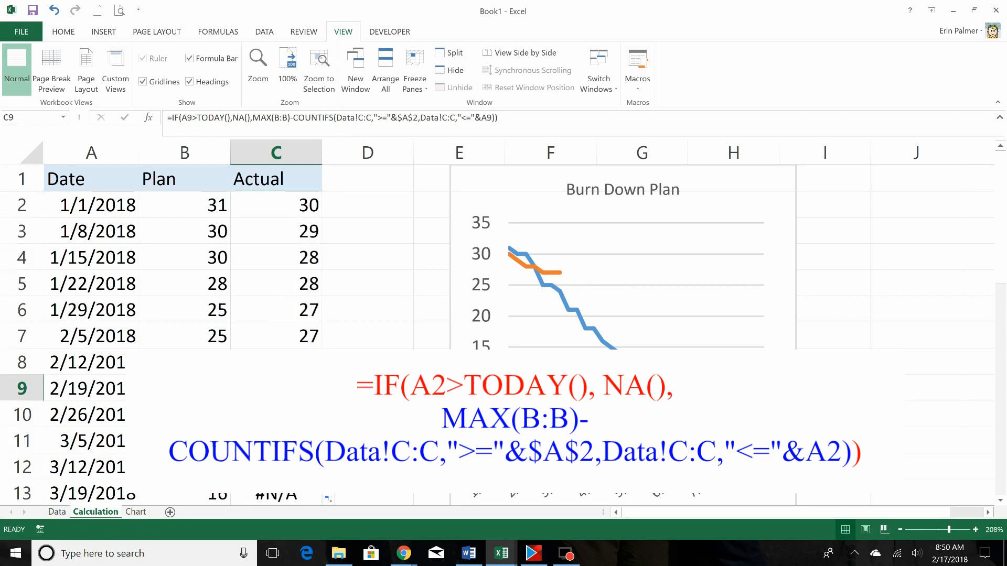